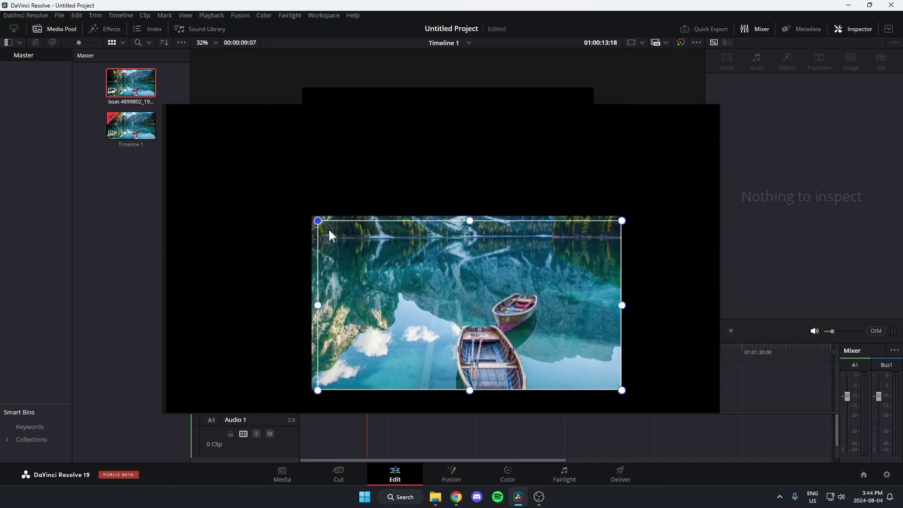
Move the playhead onto the boat clip and select it to show its Inspector settings
drag(381, 282, 260, 233)
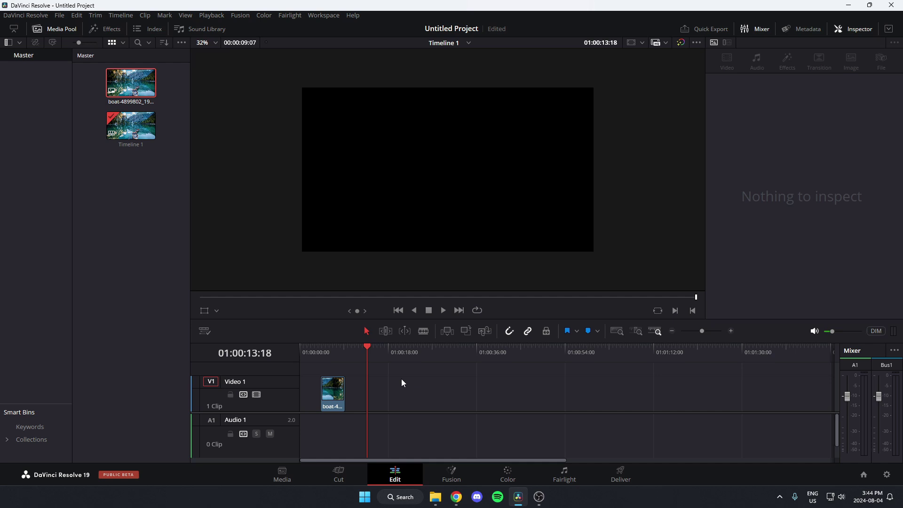
drag(368, 346, 338, 348)
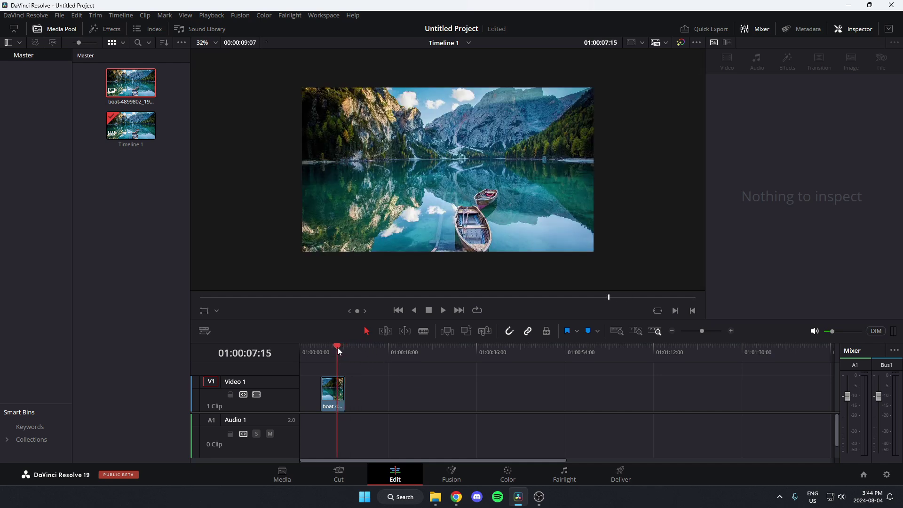
click(339, 389)
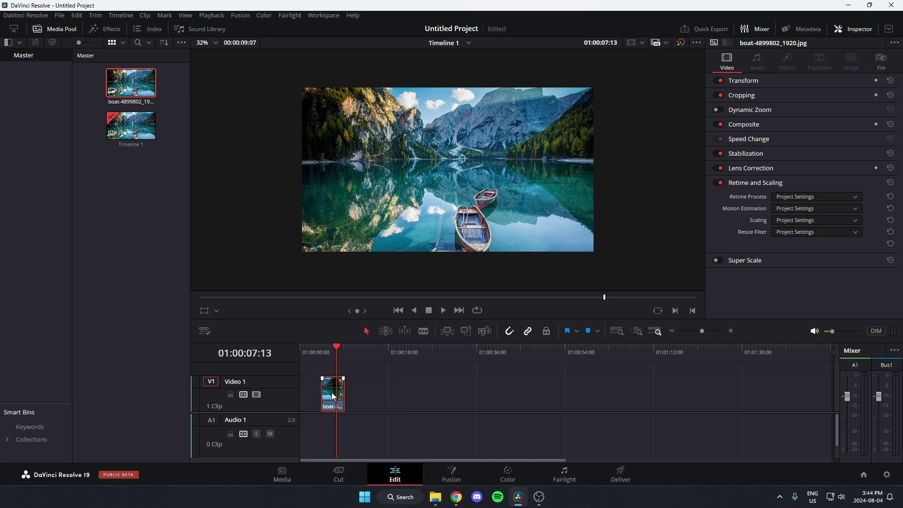
Switch the viewer overlay mode to Crop
click(217, 312)
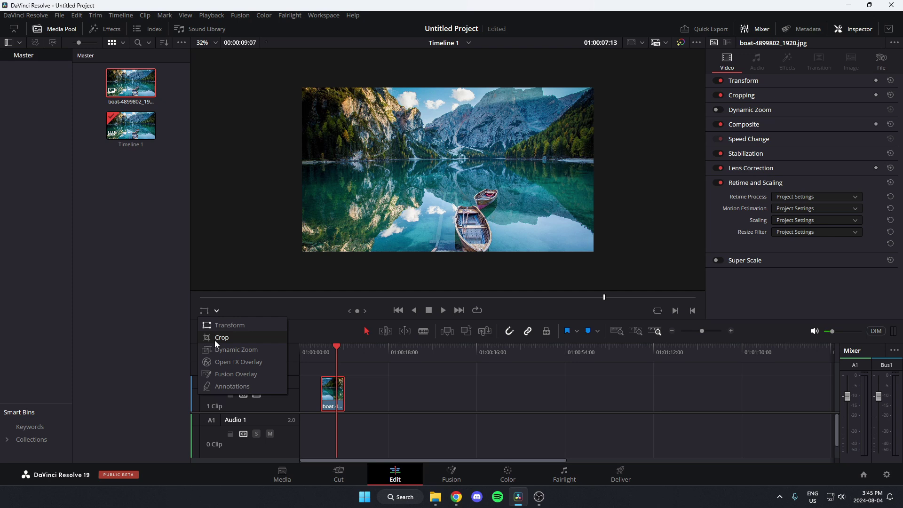
click(234, 339)
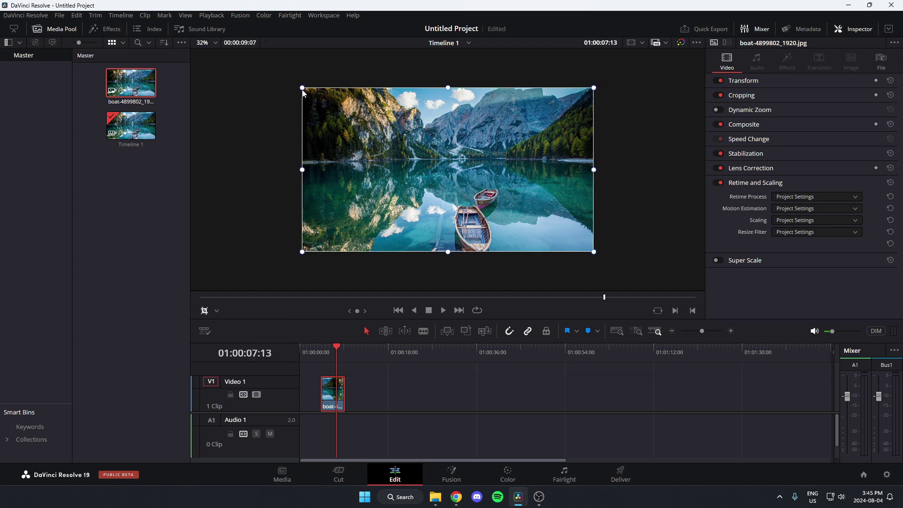
Crop the top-left, right and top edges to frame the two boats, then switch to Transform mode
drag(302, 88, 431, 168)
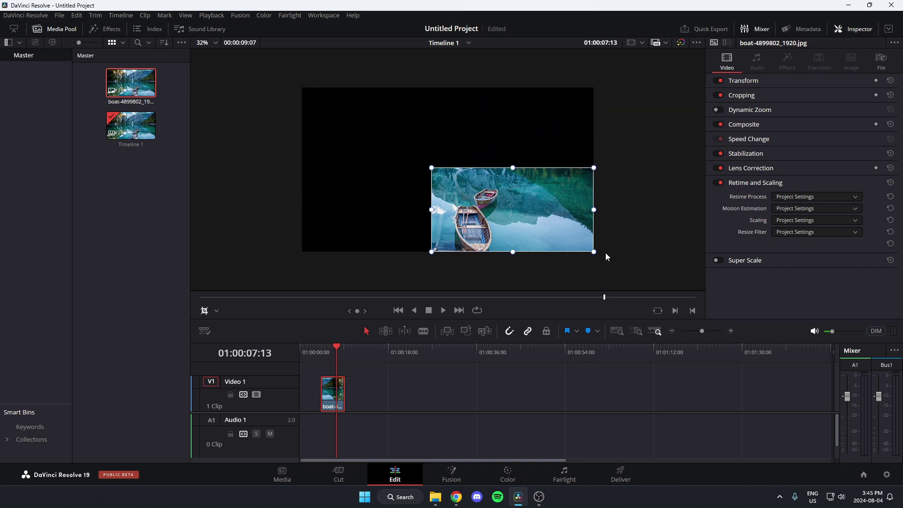
drag(593, 252, 525, 251)
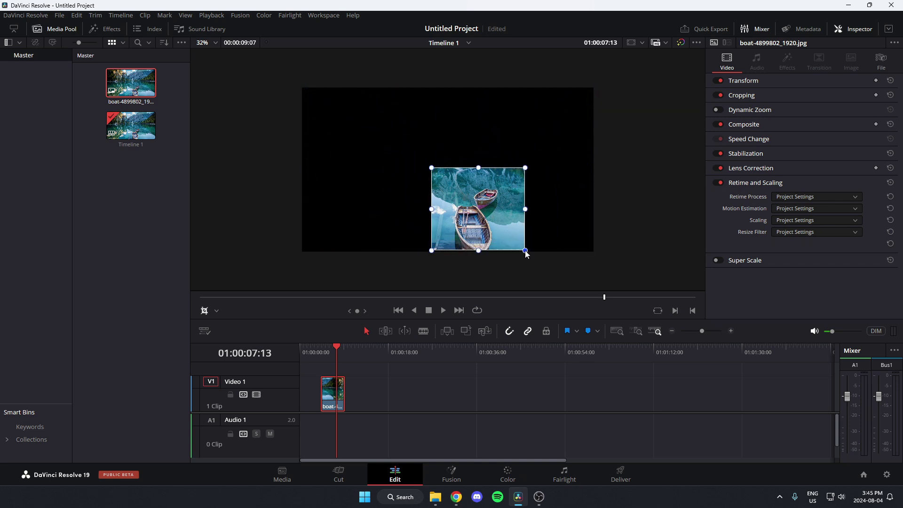
drag(479, 168, 478, 183)
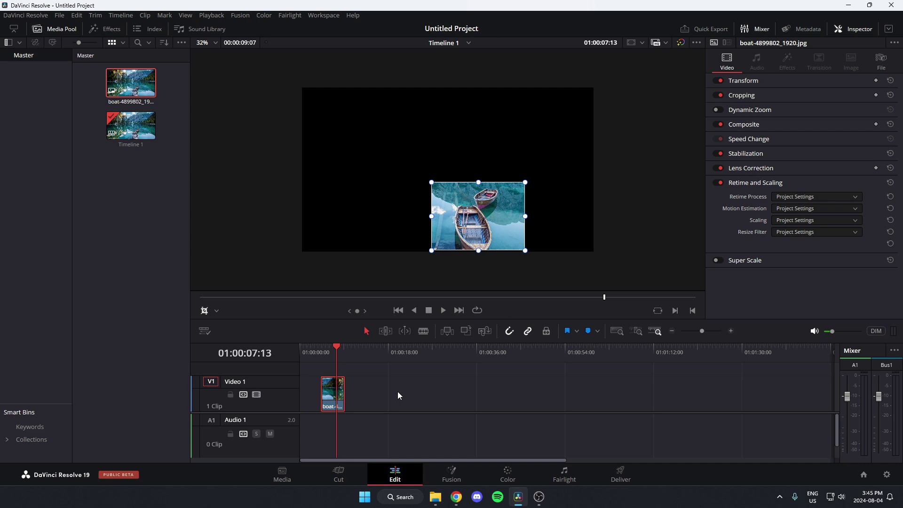
click(217, 311)
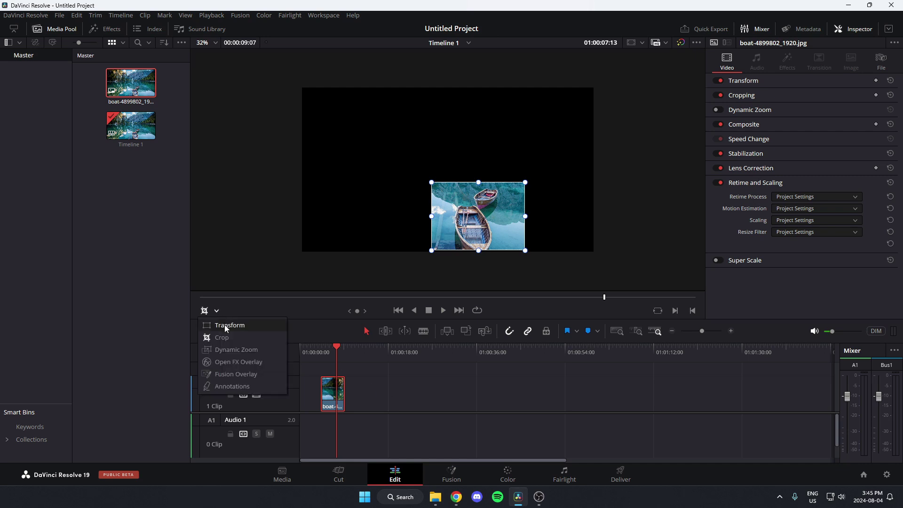
click(227, 325)
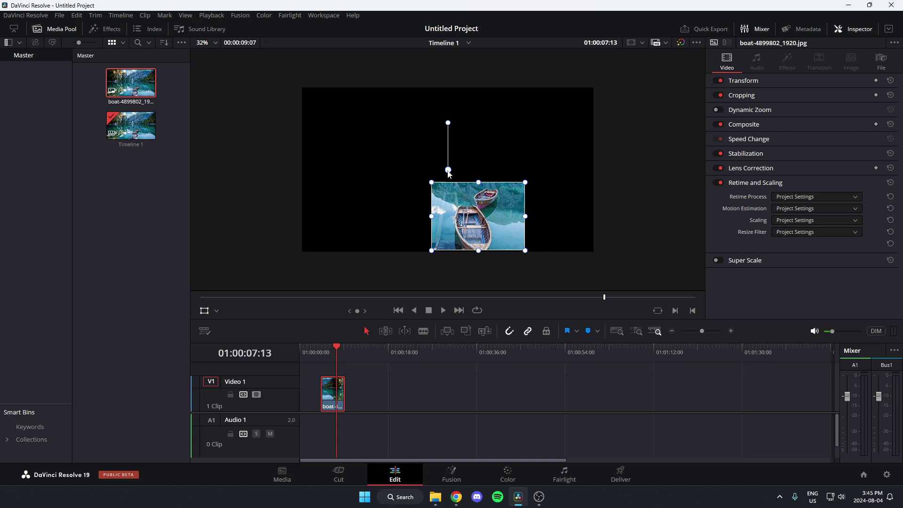
Scale up the cropped boat image with the corner handles and recentre it to fill the frame
drag(448, 170, 477, 218)
drag(432, 185, 469, 235)
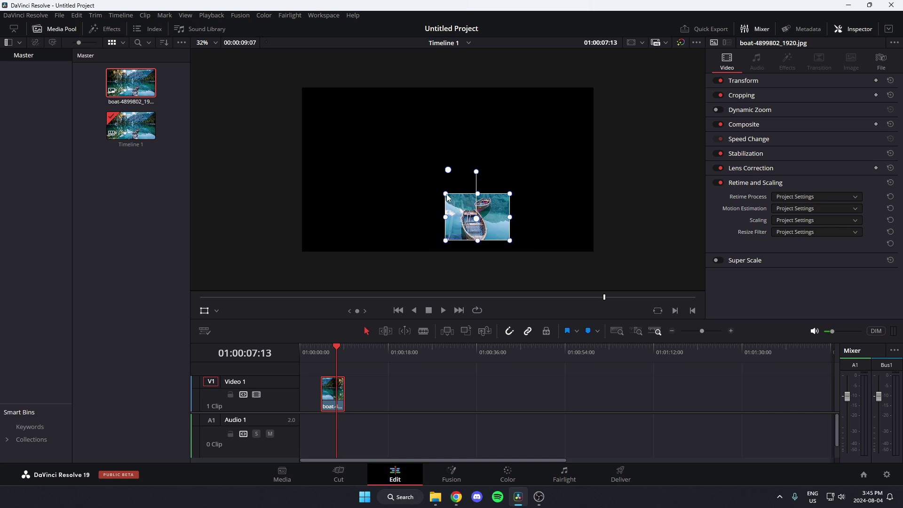
drag(446, 194, 379, 157)
mouse_move(438, 211)
mouse_down()
mouse_move(477, 183)
mouse_move(499, 204)
mouse_up()
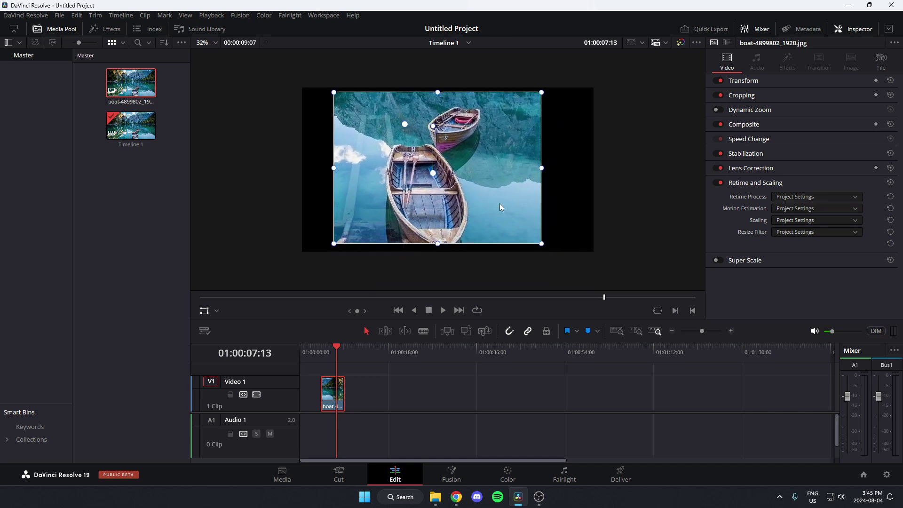
drag(560, 254, 574, 267)
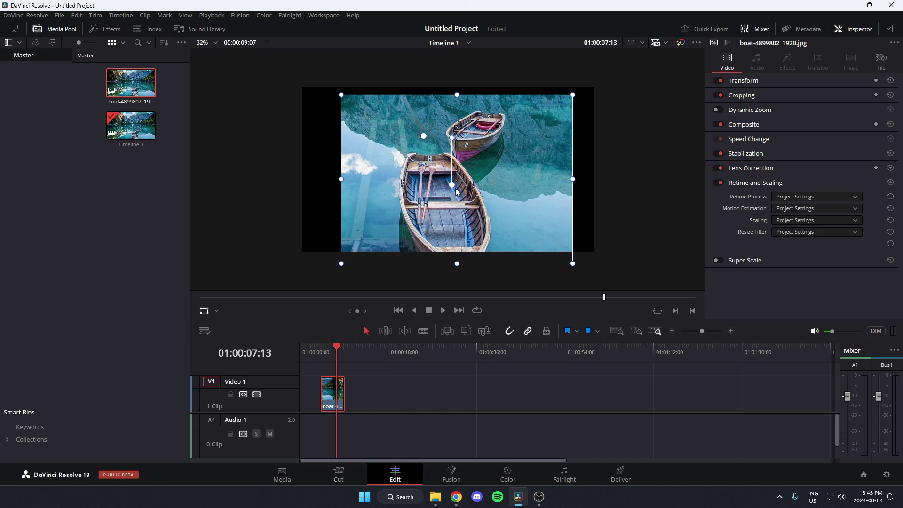
mouse_move(451, 187)
mouse_down()
mouse_move(457, 195)
mouse_move(447, 190)
mouse_up()
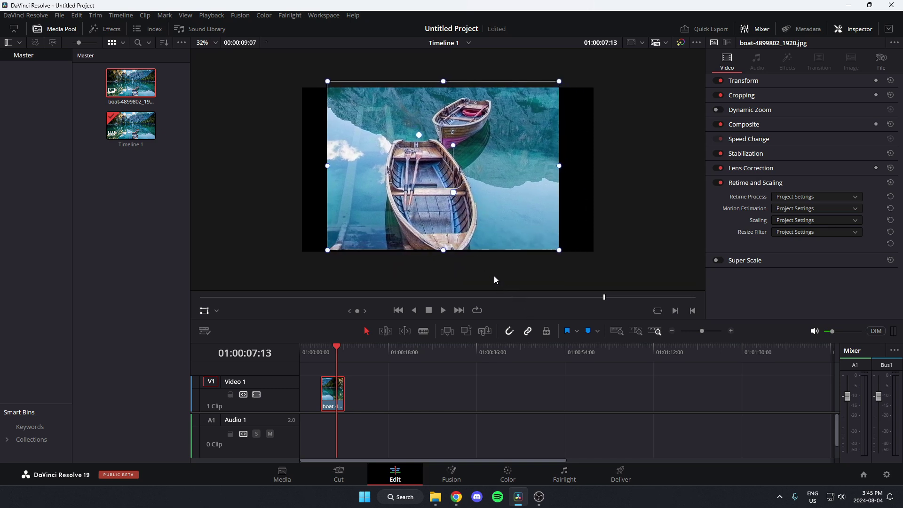
Turn off the transform overlay and scrub through the finished boat clip
click(204, 312)
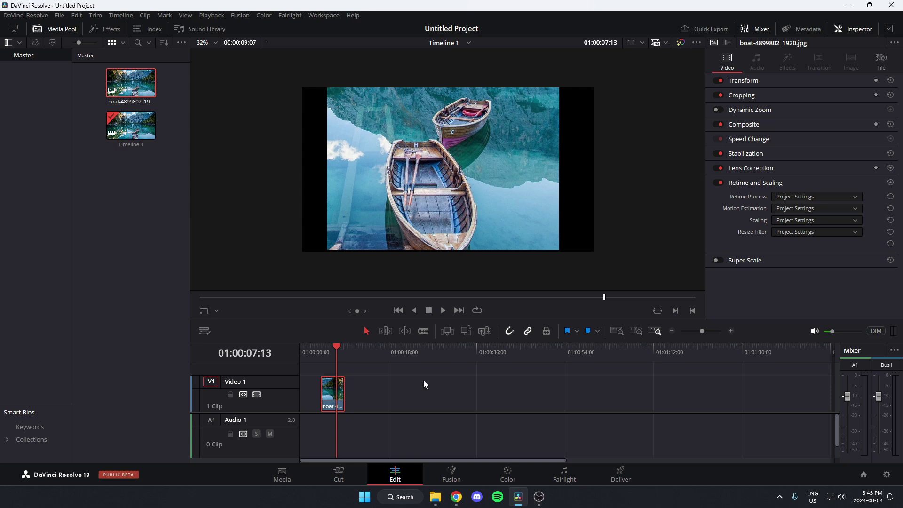
mouse_move(336, 351)
mouse_down()
mouse_move(349, 356)
mouse_move(341, 354)
mouse_up()
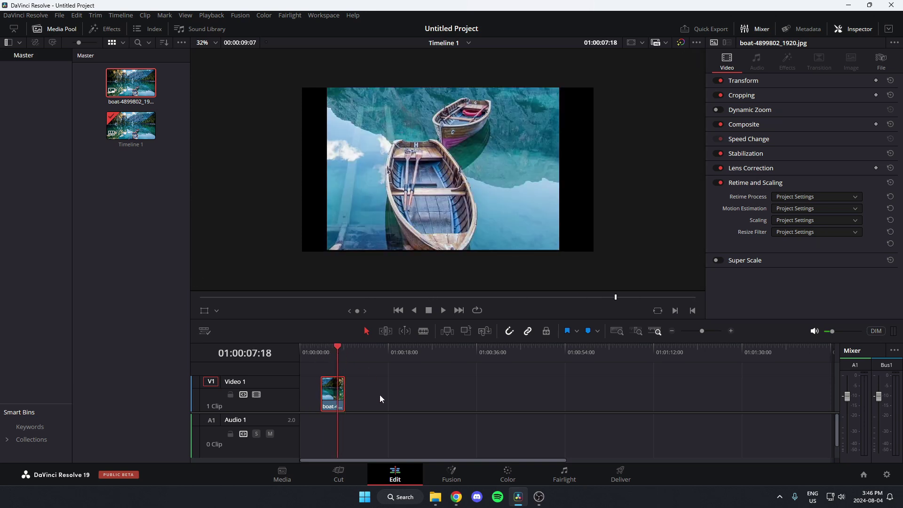